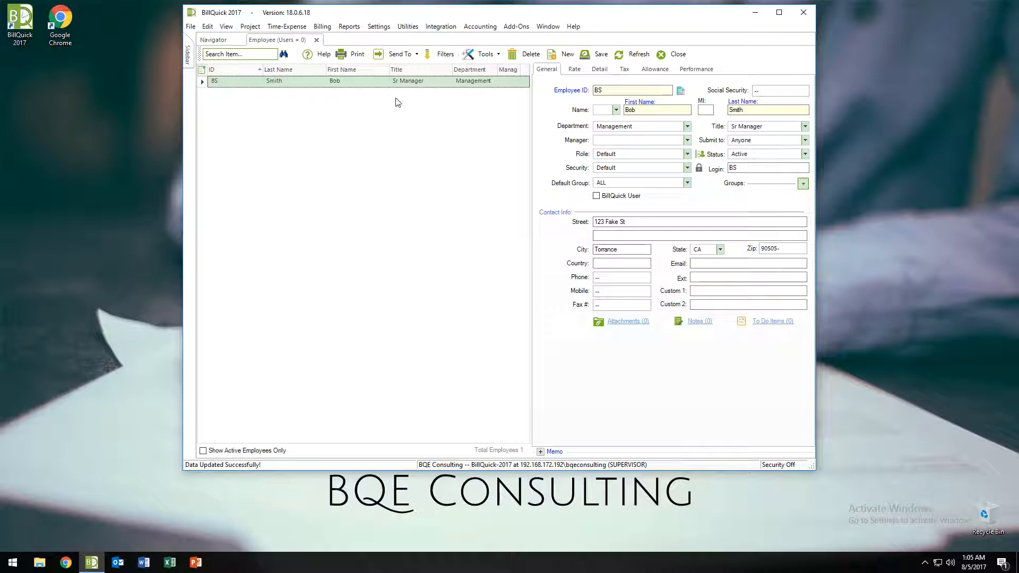
Step: Close the saved Employee tab to return to the Navigator home page
{"action": "left_click", "coordinate": [676, 57]}
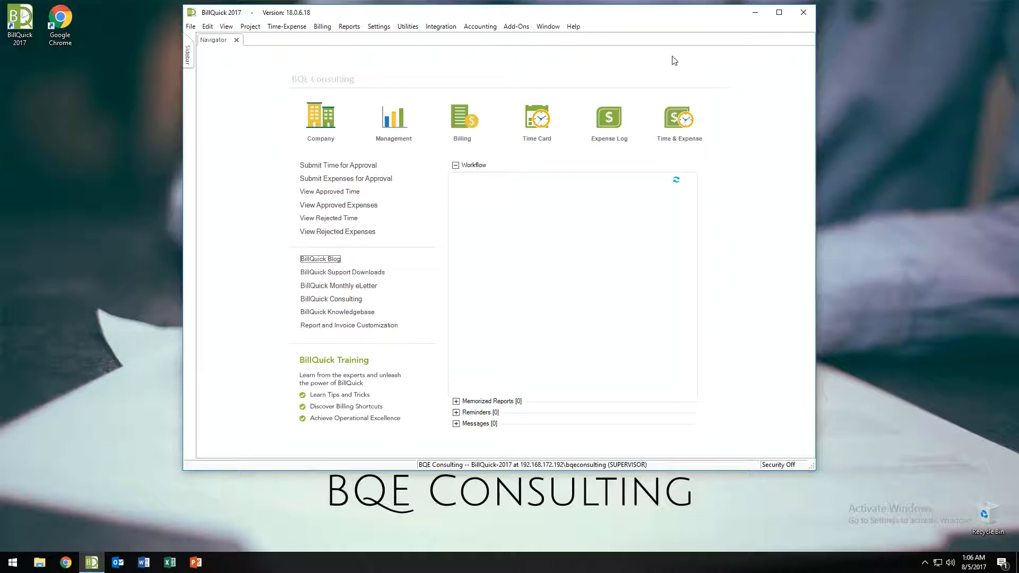
Step: Show the View menu with its Company, Employees and Clients record views
{"action": "left_click", "coordinate": [227, 27]}
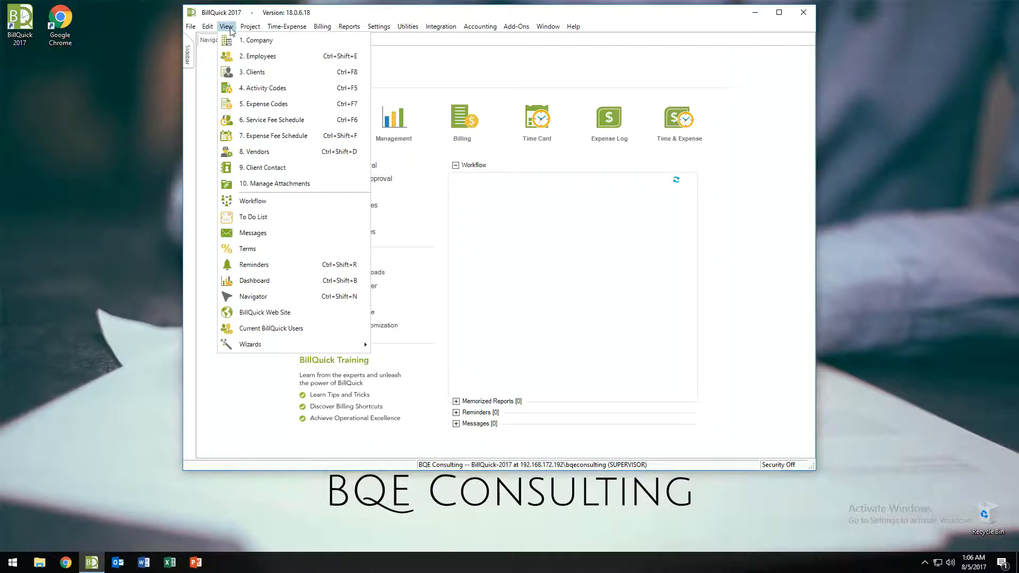
Step: Choose View > Clients and decline the Client wizard to get a blank form
{"action": "left_click", "coordinate": [244, 77]}
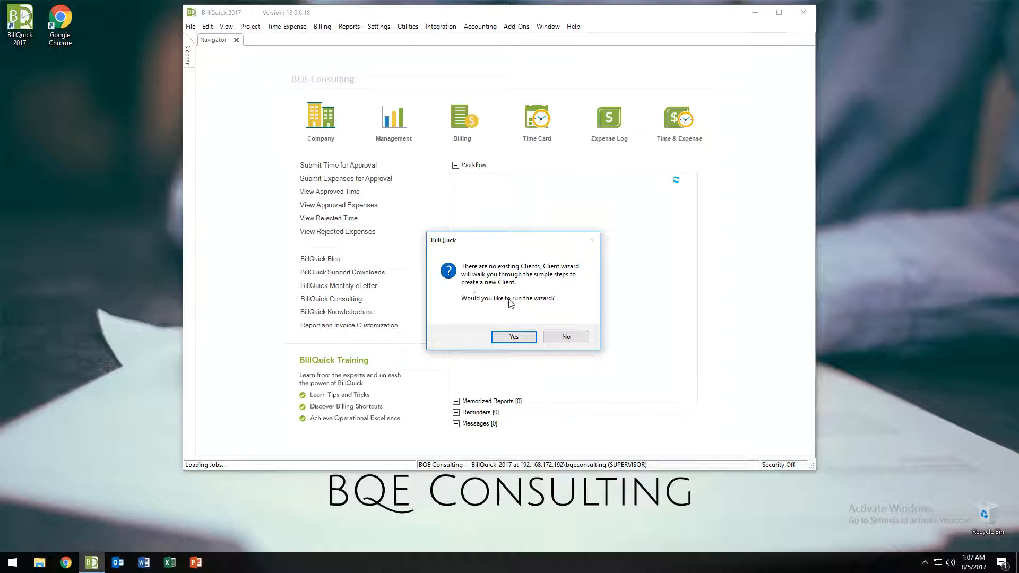
{"action": "left_click", "coordinate": [564, 337]}
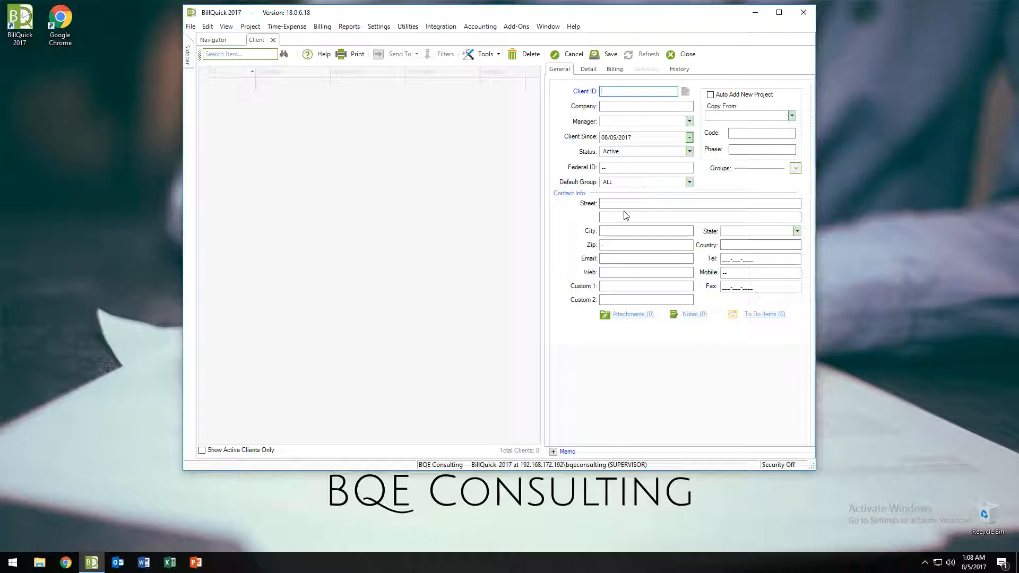
Step: Enter 'ABC Company, LLC' as the Client ID and copy it into the Company field
{"action": "type", "text": "ABC Company. "}
{"action": "type", "text": "LLC"}
{"action": "key", "text": "BackSpace"}
{"action": "key", "text": "BackSpace"}
{"action": "key", "text": "BackSpace"}
{"action": "type", "text": "LLC"}
{"action": "key", "text": "shift+Home"}
{"action": "key", "text": "ctrl+c"}
{"action": "key", "text": "Tab"}
{"action": "key", "text": "ctrl+v"}
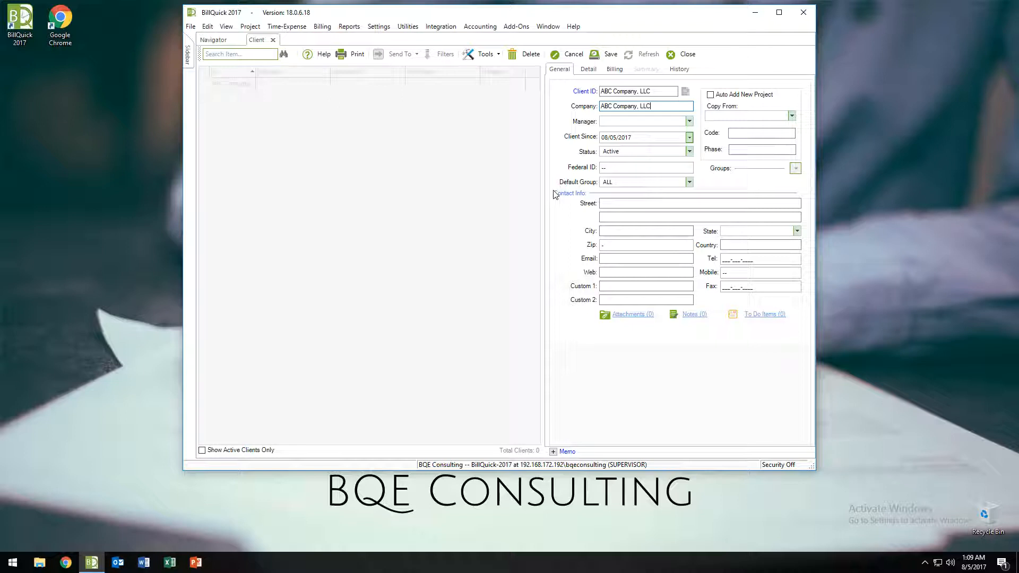
{"action": "key", "text": "Tab"}
Step: Leave the Manager unset and save the new client record
{"action": "left_click", "coordinate": [689, 123]}
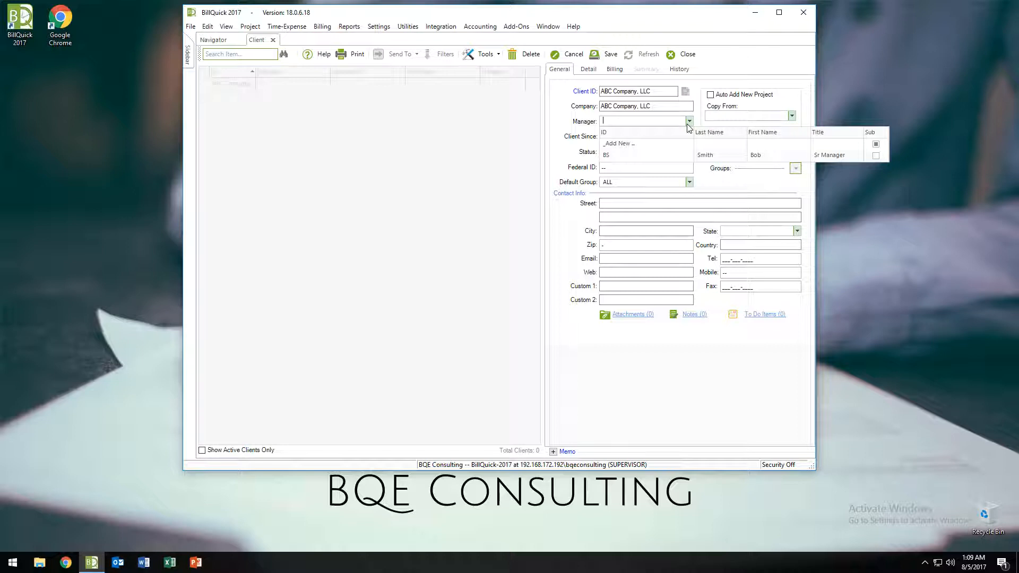
{"action": "left_click", "coordinate": [688, 126]}
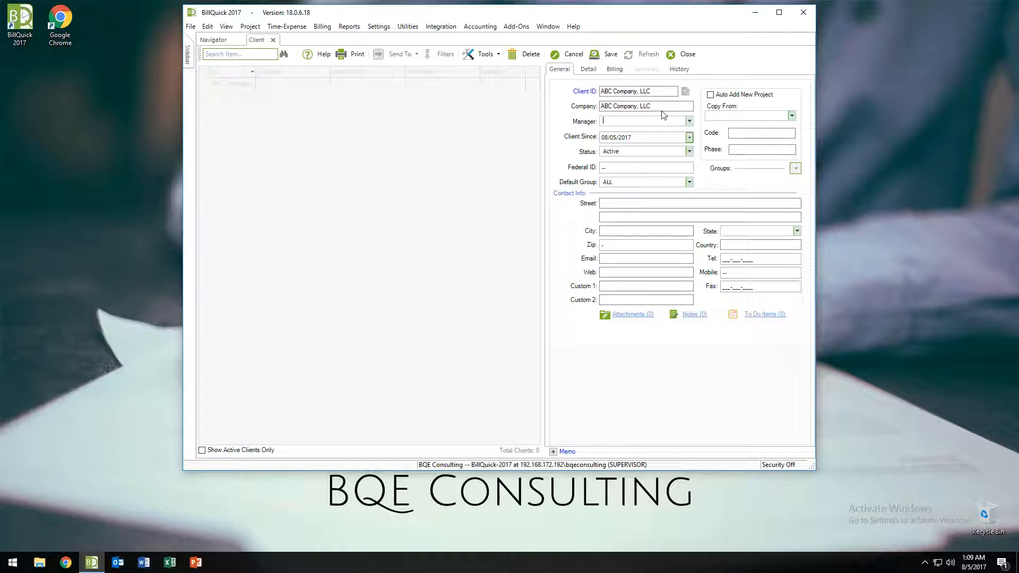
{"action": "left_click", "coordinate": [605, 54]}
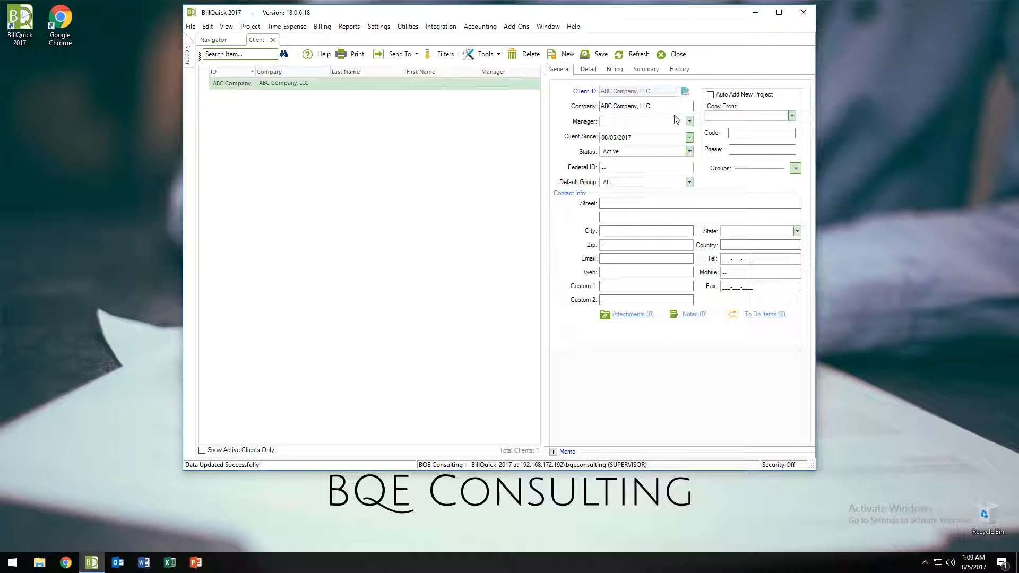
Step: Check the Manager list without choosing, then bring up the client Tools options
{"action": "left_click", "coordinate": [690, 121]}
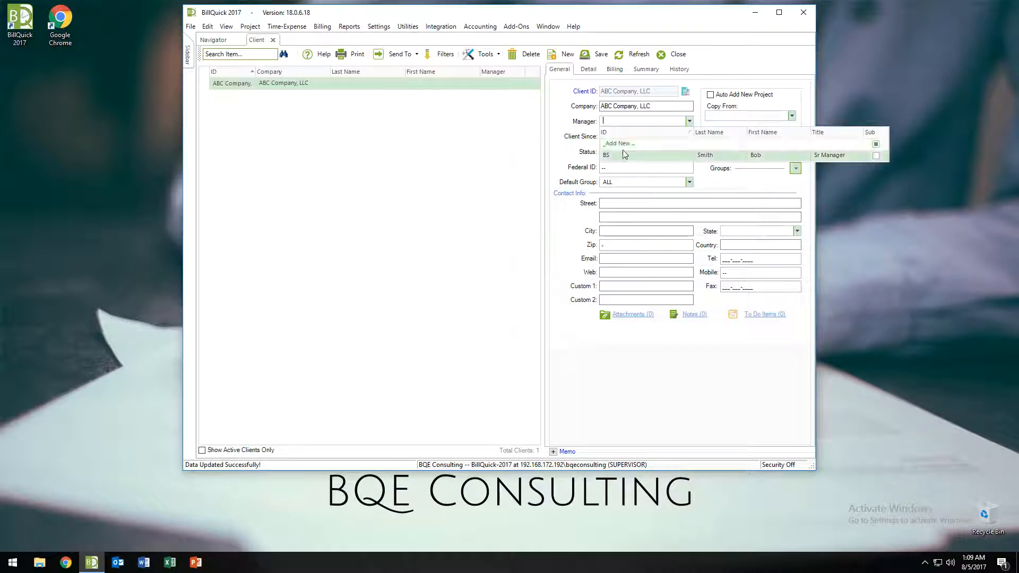
{"action": "left_click", "coordinate": [494, 142]}
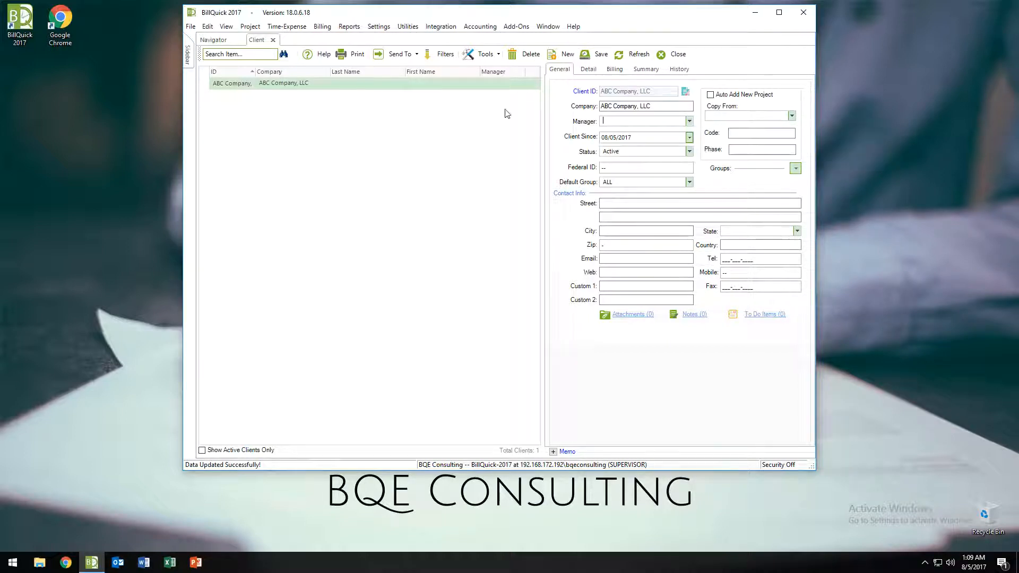
{"action": "left_click", "coordinate": [482, 58]}
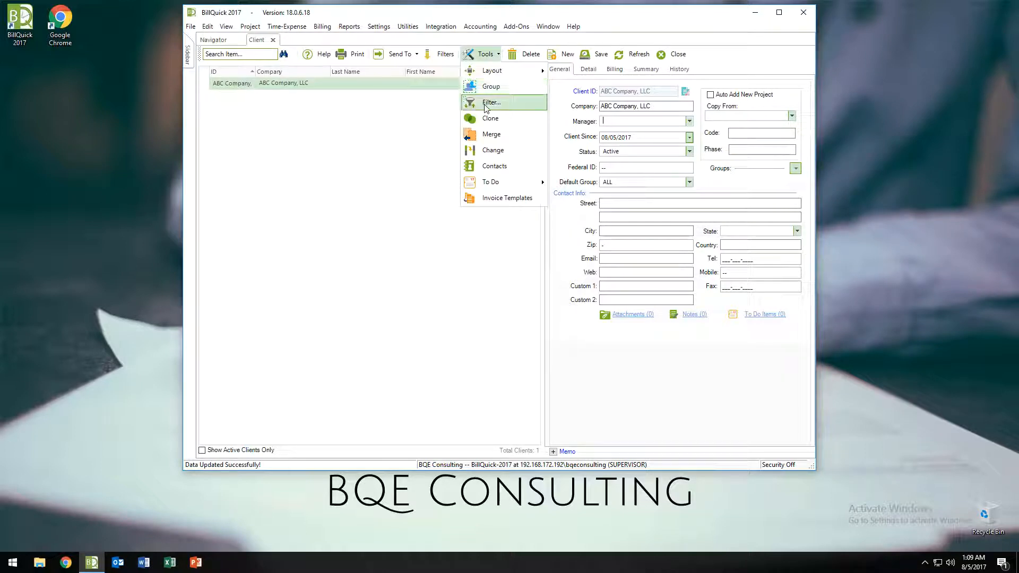
Step: Filter the client list to show vendors and return to the ABC Company, LLC record
{"action": "left_click", "coordinate": [485, 107]}
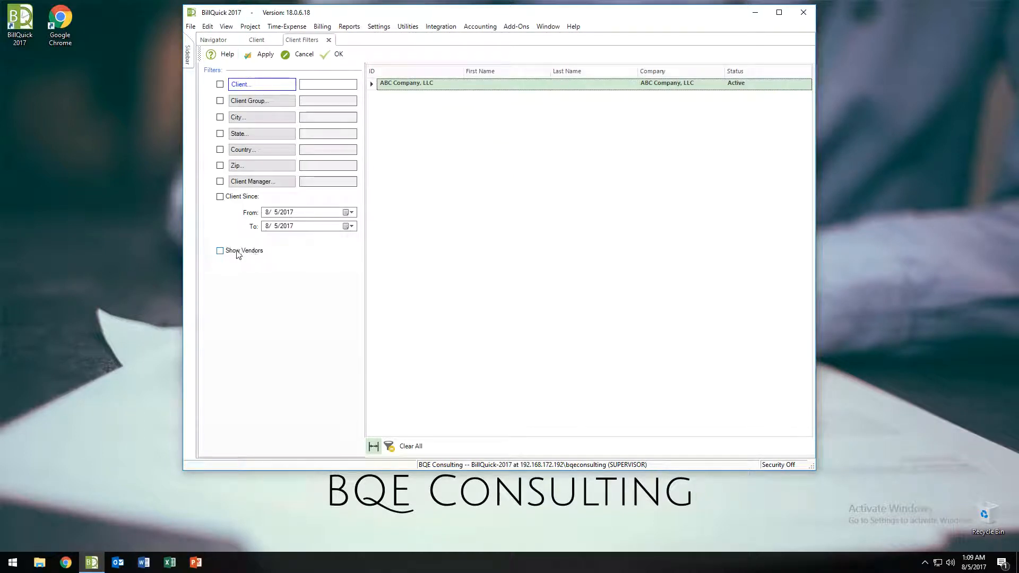
{"action": "left_click", "coordinate": [255, 254]}
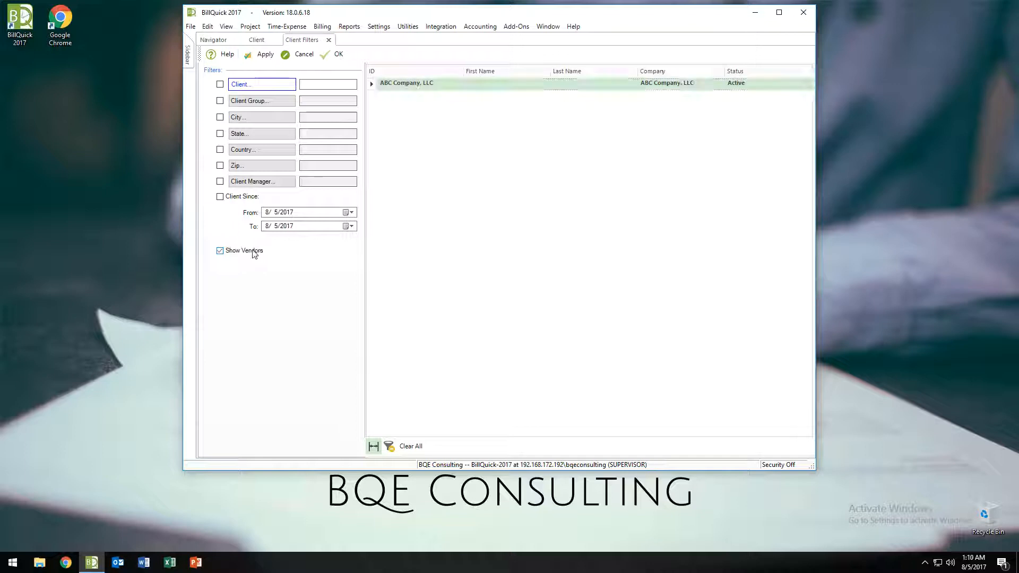
{"action": "left_click", "coordinate": [340, 55]}
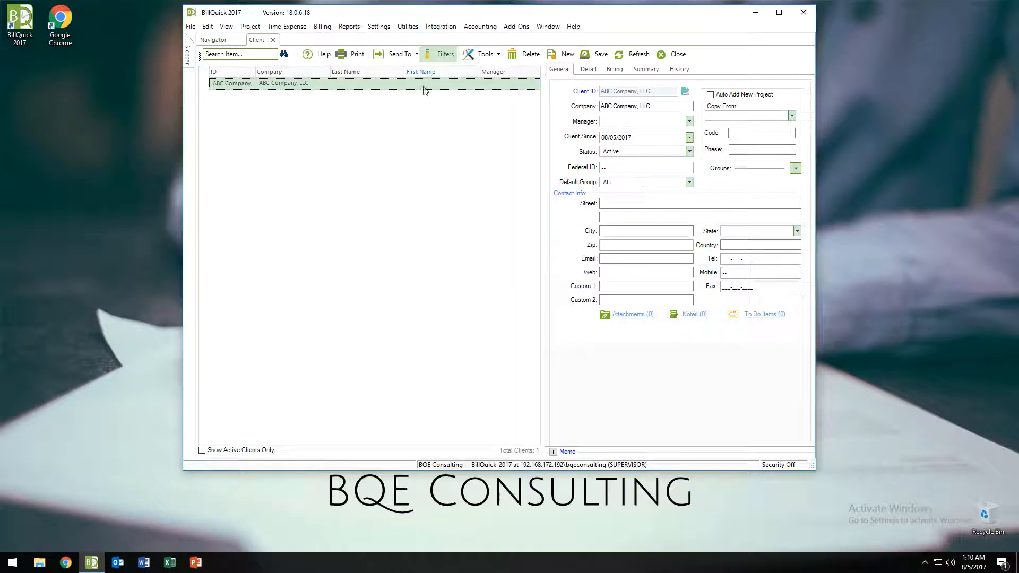
Step: Pick BS (Sr Manager) as the manager of ABC Company, LLC
{"action": "left_click", "coordinate": [689, 122]}
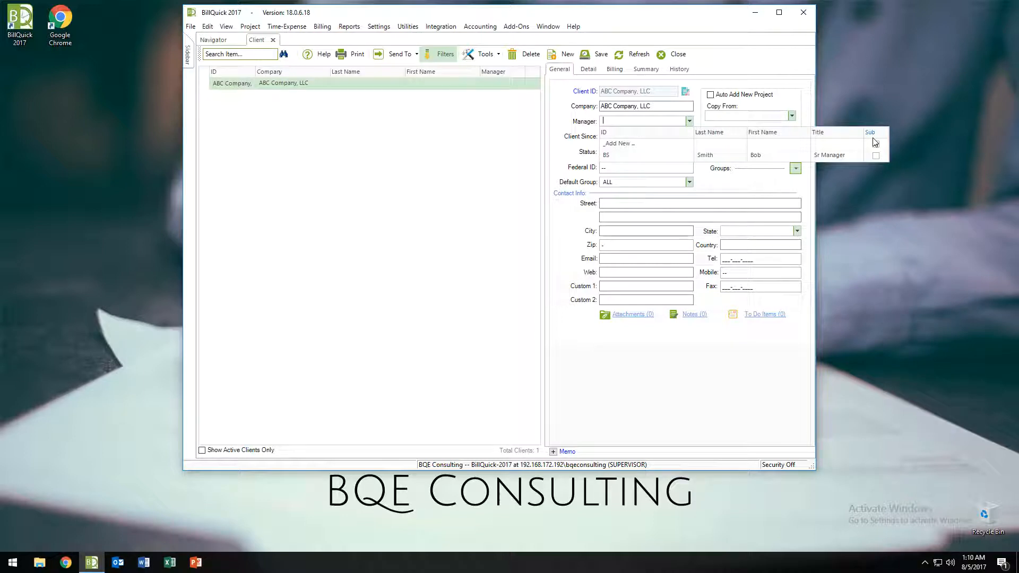
{"action": "left_click", "coordinate": [626, 156]}
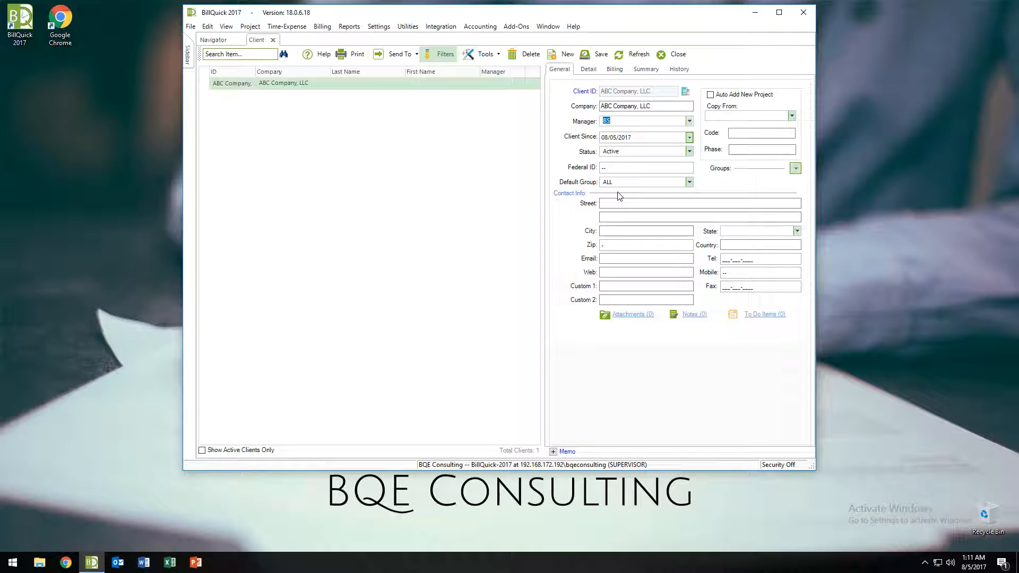
{"action": "left_click", "coordinate": [615, 203]}
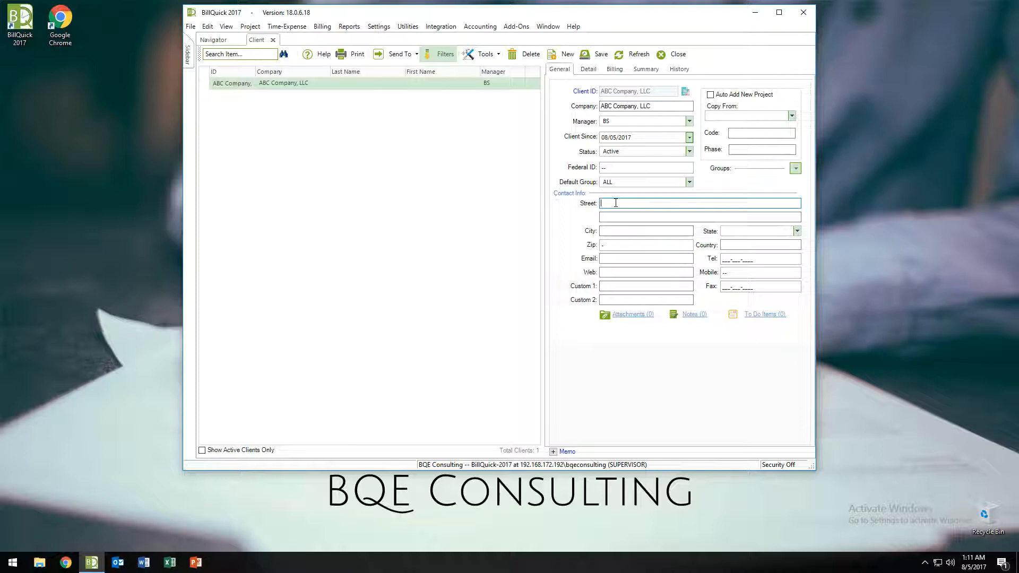
{"action": "key", "text": "Tab"}
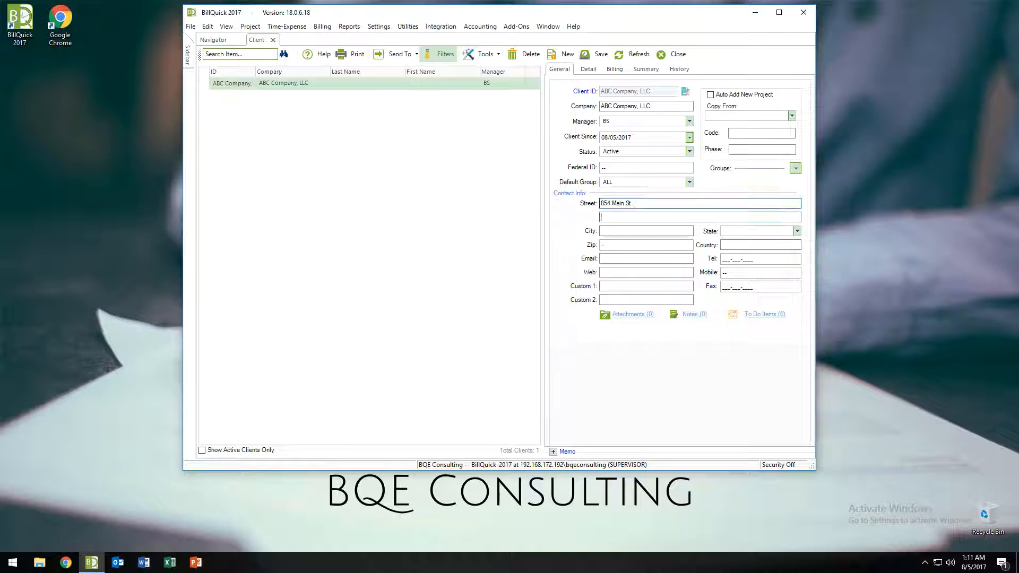
{"action": "key", "text": "Tab"}
{"action": "key", "text": "Tab"}
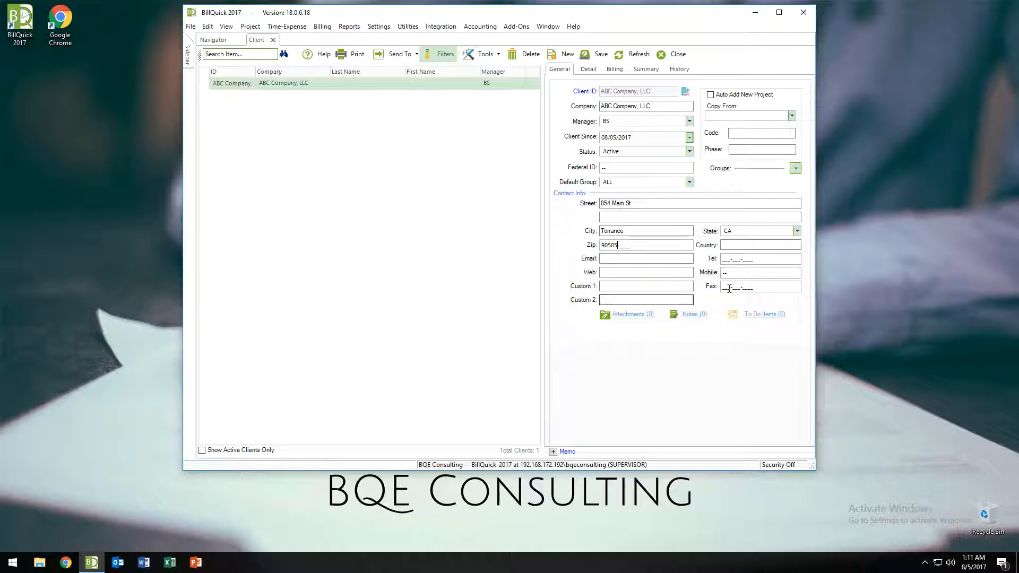
Step: On the Detail tab, enter the main contact's first and last name and save the client
{"action": "left_click", "coordinate": [587, 75]}
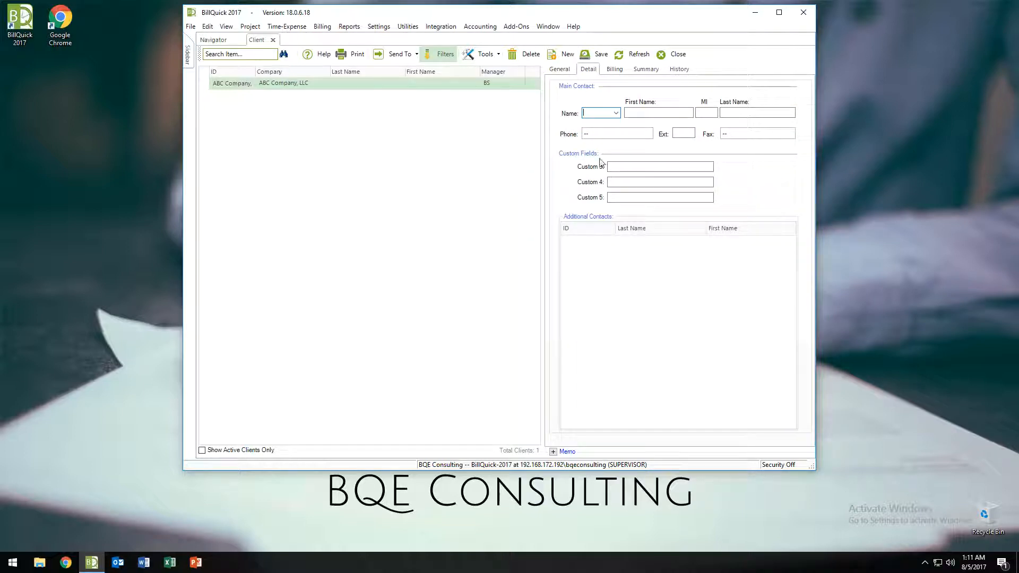
{"action": "left_click", "coordinate": [562, 70]}
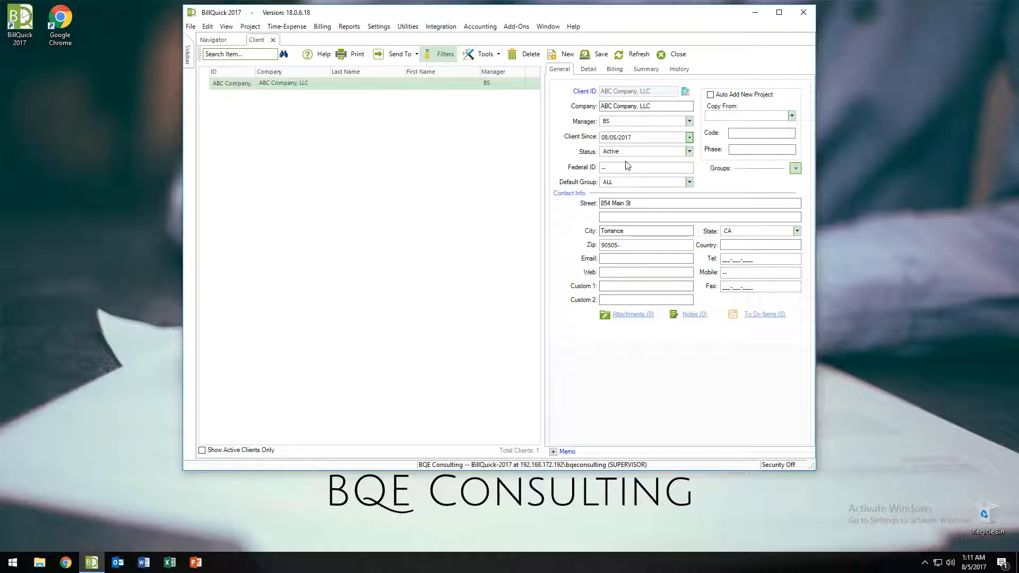
{"action": "left_click", "coordinate": [588, 69]}
{"action": "left_click", "coordinate": [640, 114]}
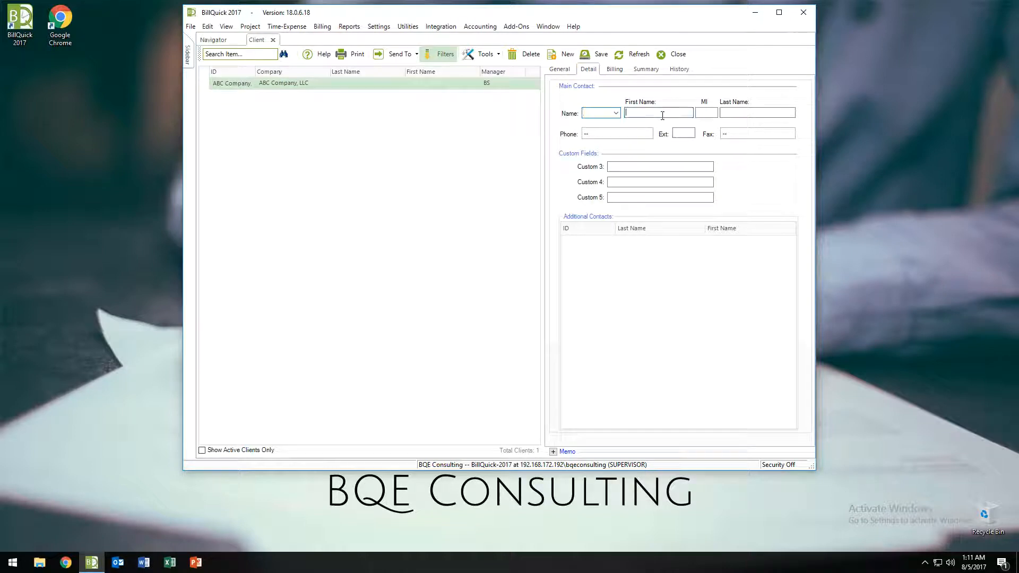
{"action": "left_click", "coordinate": [738, 113]}
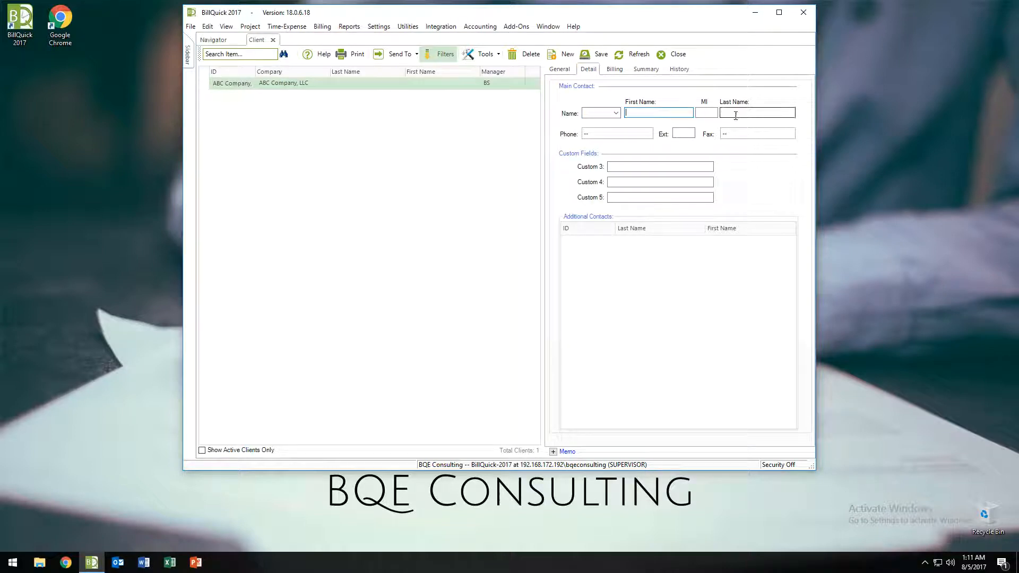
{"action": "left_click", "coordinate": [673, 114]}
{"action": "key", "text": "Tab"}
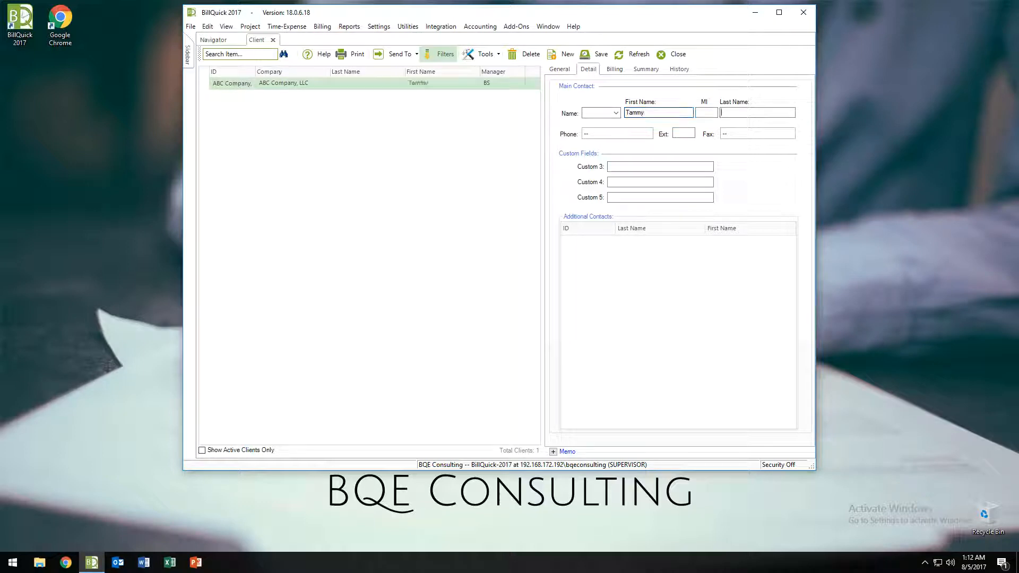
{"action": "left_click", "coordinate": [593, 56]}
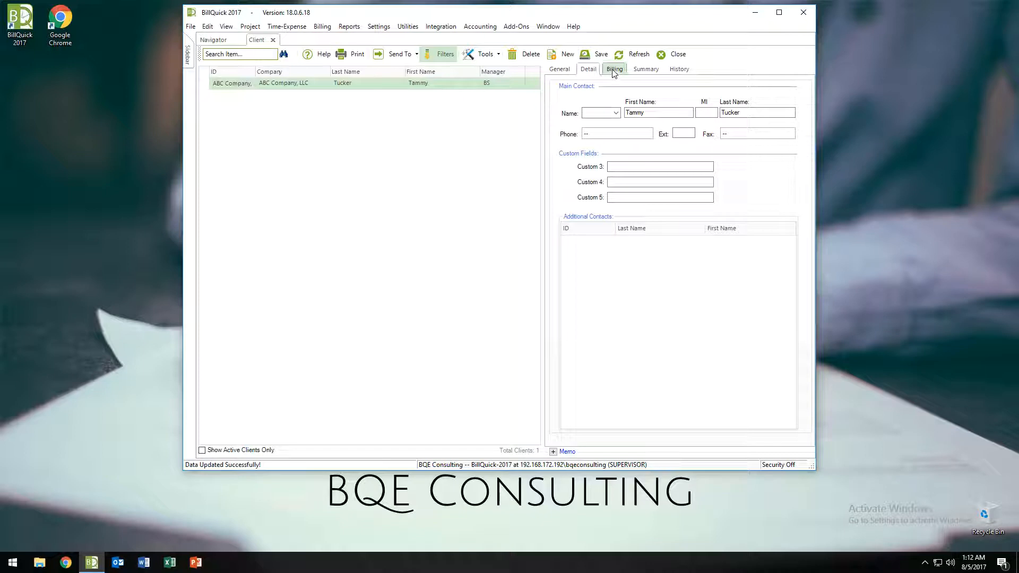
Step: Reselect Net 30 as the payment term on the client's Billing tab
{"action": "left_click", "coordinate": [614, 71]}
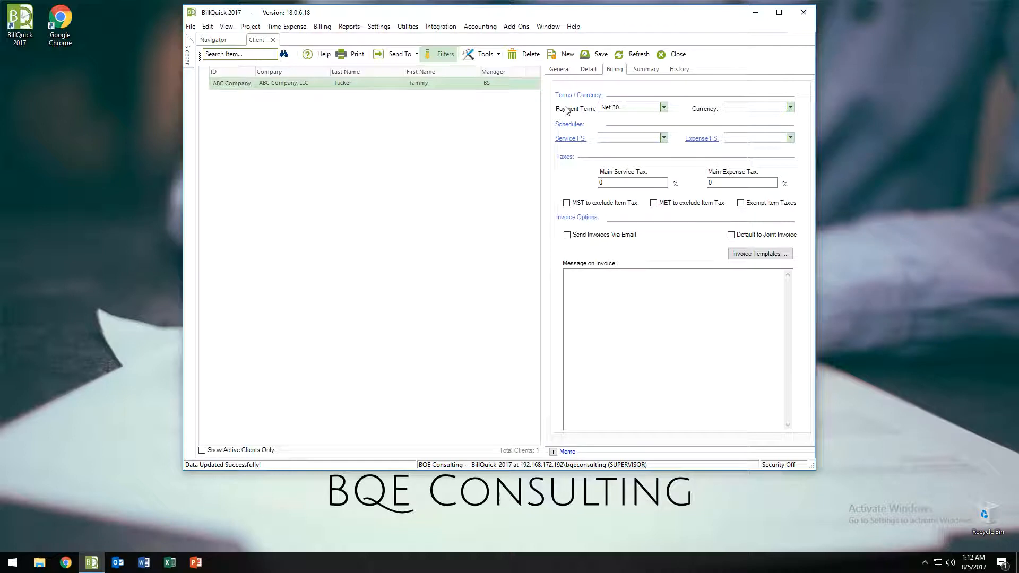
{"action": "left_click_drag", "start_coordinate": [622, 108], "coordinate": [575, 108]}
{"action": "key", "text": "Delete"}
{"action": "left_click", "coordinate": [664, 108]}
{"action": "left_click", "coordinate": [618, 146]}
Step: Check that the Main Service Tax and Main Expense Tax values are zero
{"action": "left_click_drag", "start_coordinate": [608, 183], "coordinate": [573, 183]}
{"action": "left_click_drag", "start_coordinate": [725, 181], "coordinate": [564, 178]}
{"action": "left_click_drag", "start_coordinate": [714, 185], "coordinate": [677, 187]}
Step: Review the client's Assigned Invoice Templates and cancel out without changing them
{"action": "left_click", "coordinate": [758, 255]}
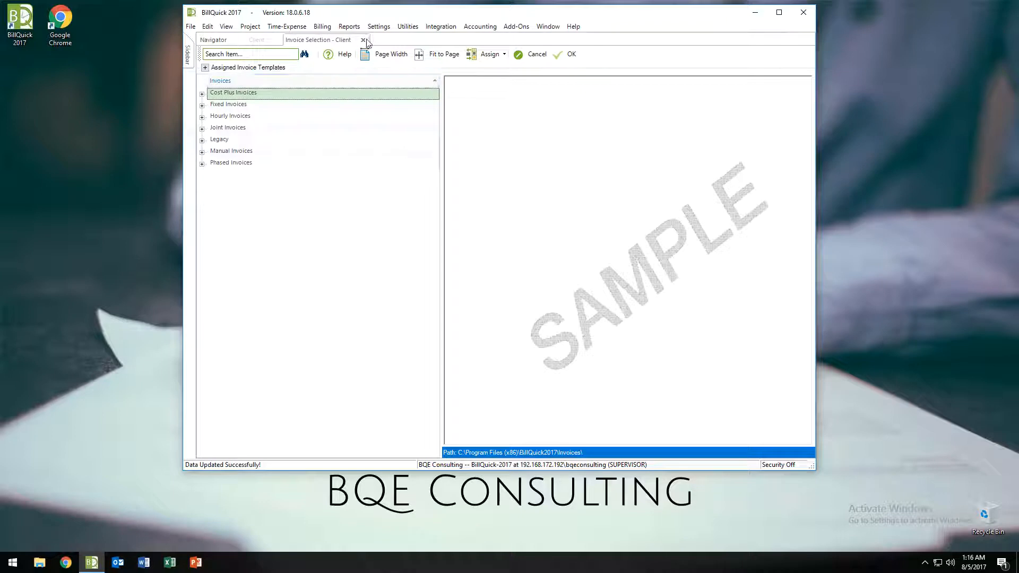
{"action": "left_click", "coordinate": [363, 40]}
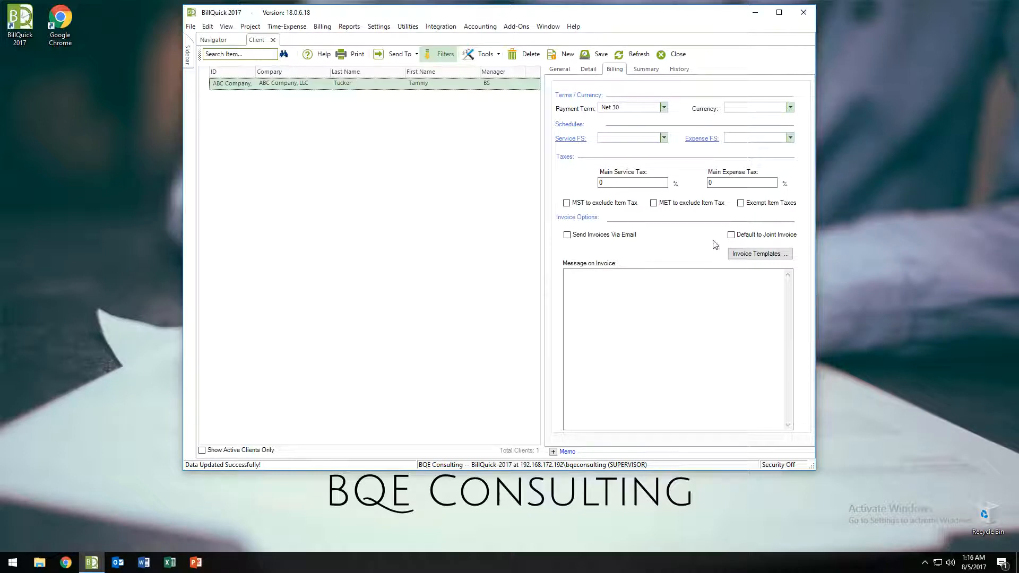
{"action": "left_click", "coordinate": [756, 257]}
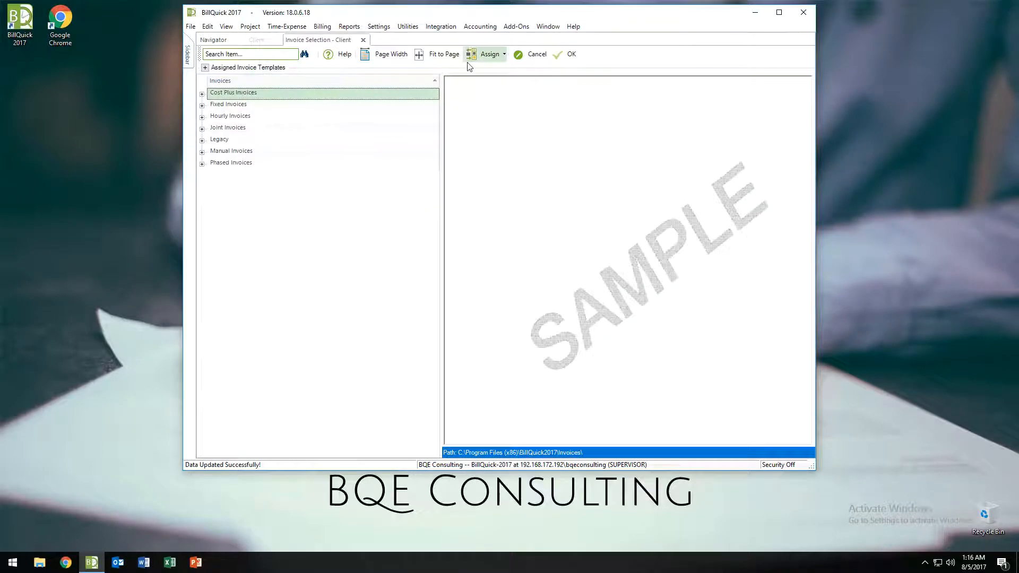
{"action": "left_click", "coordinate": [204, 68]}
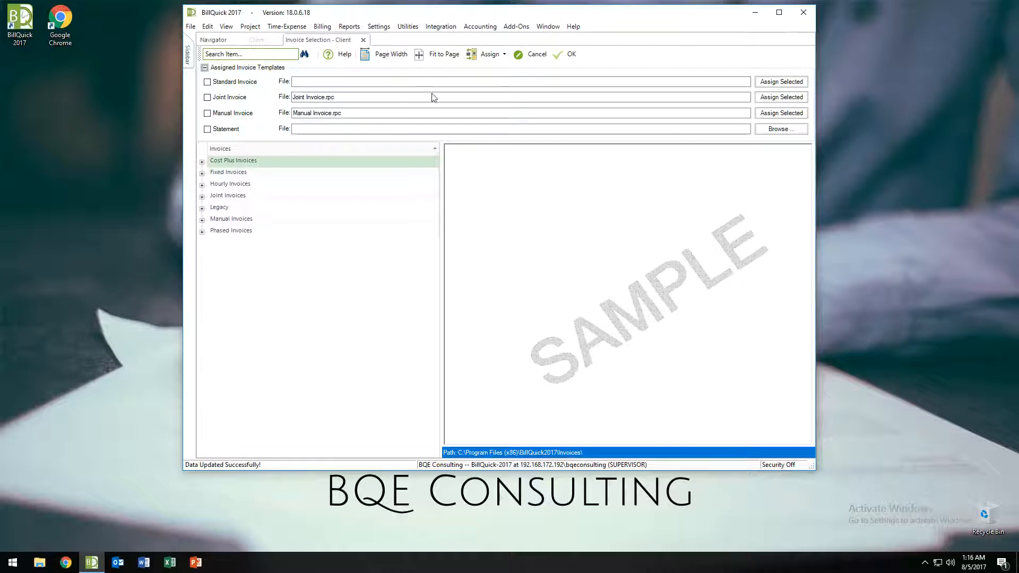
{"action": "left_click", "coordinate": [543, 52]}
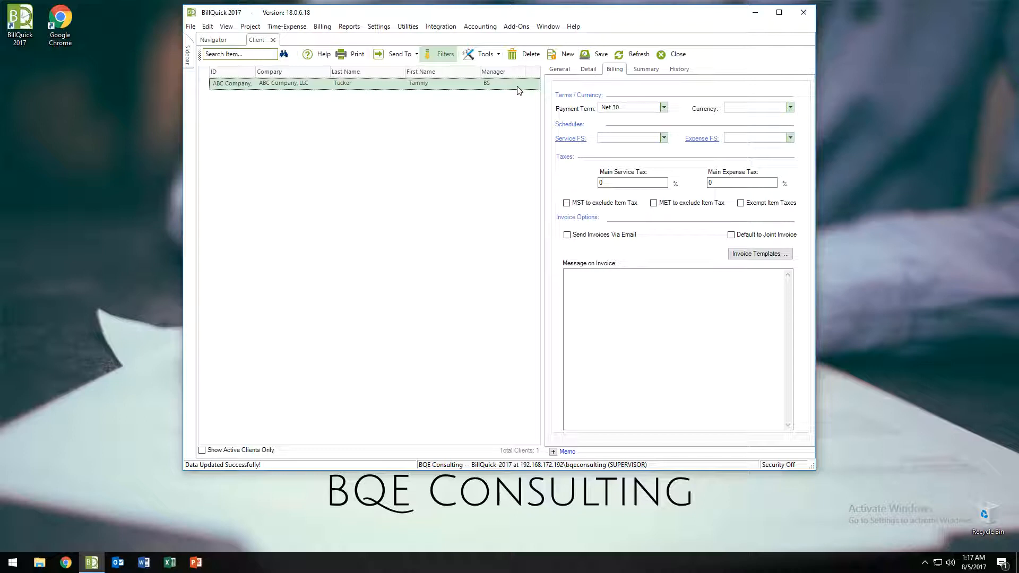
Step: Check ABC Company, LLC's This Year cost, billable, billed and unbilled totals, all $0.00, on the Summary tab
{"action": "left_click", "coordinate": [628, 323]}
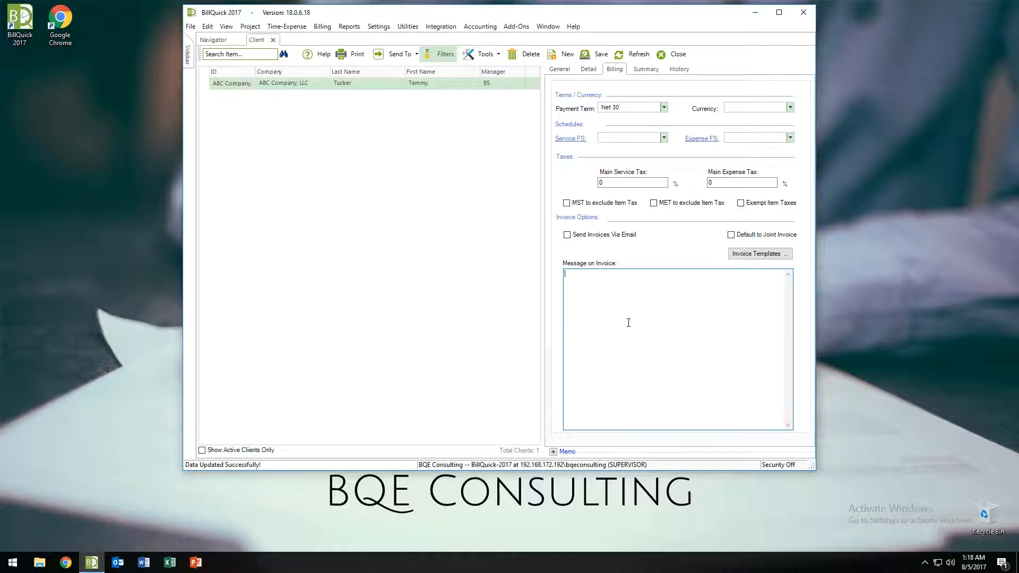
{"action": "left_click", "coordinate": [642, 70]}
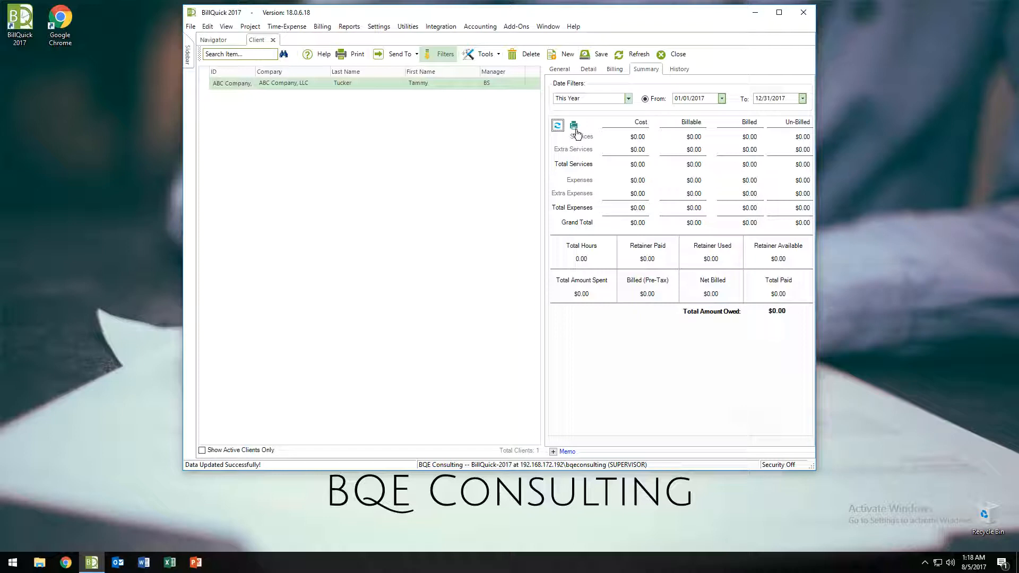
Step: Keep the This Year date range and view the client's empty transaction history totalling $0.00
{"action": "left_click", "coordinate": [628, 100]}
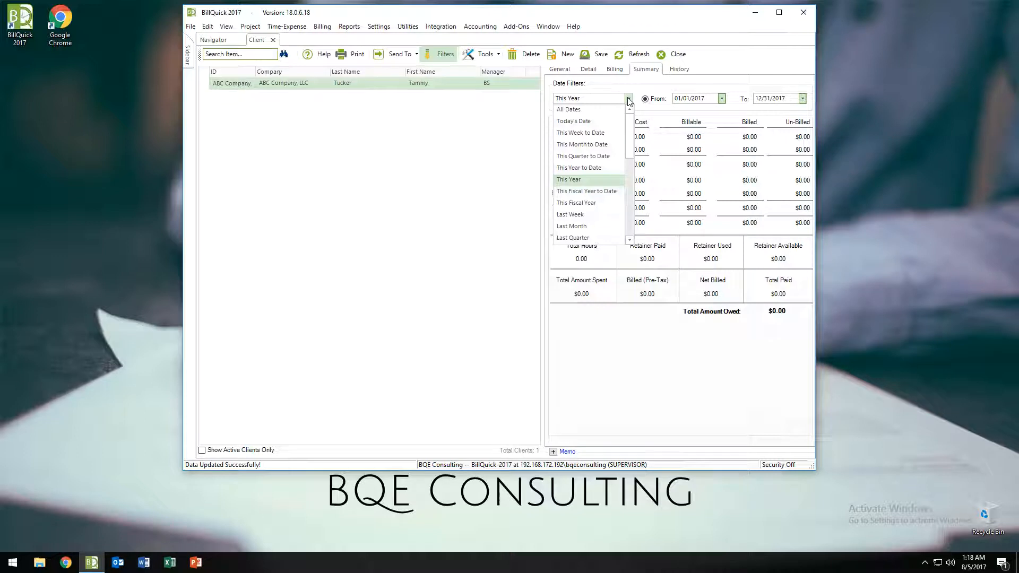
{"action": "left_click", "coordinate": [628, 99]}
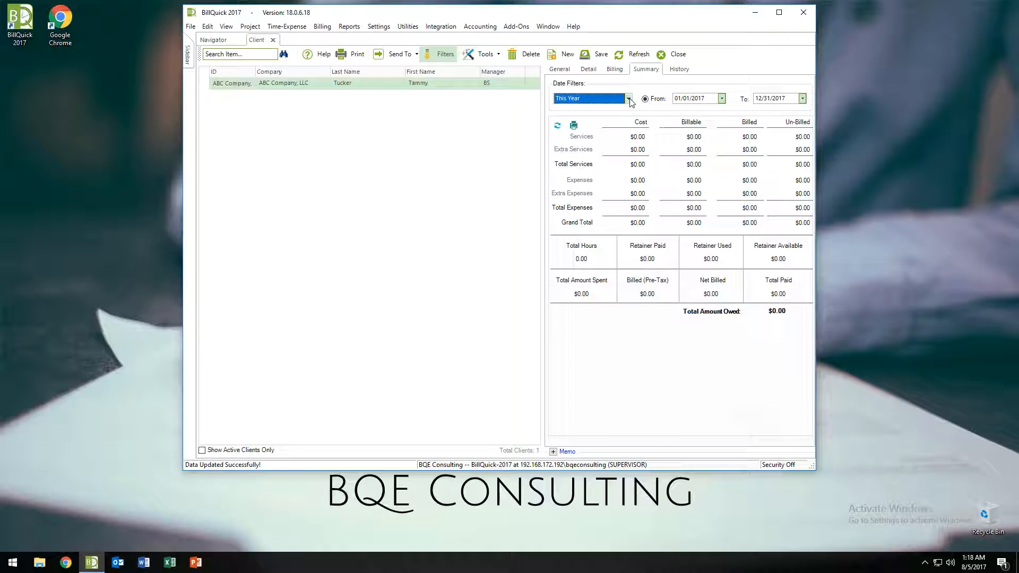
{"action": "left_click", "coordinate": [680, 70]}
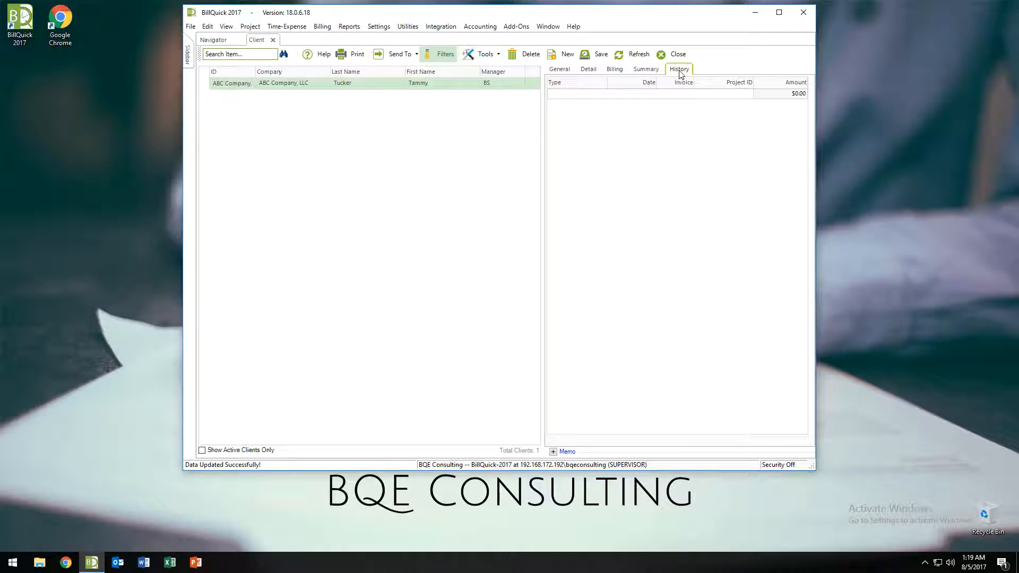
Step: Return to the General page showing manager BS and Active status, and save the client
{"action": "left_click", "coordinate": [560, 72]}
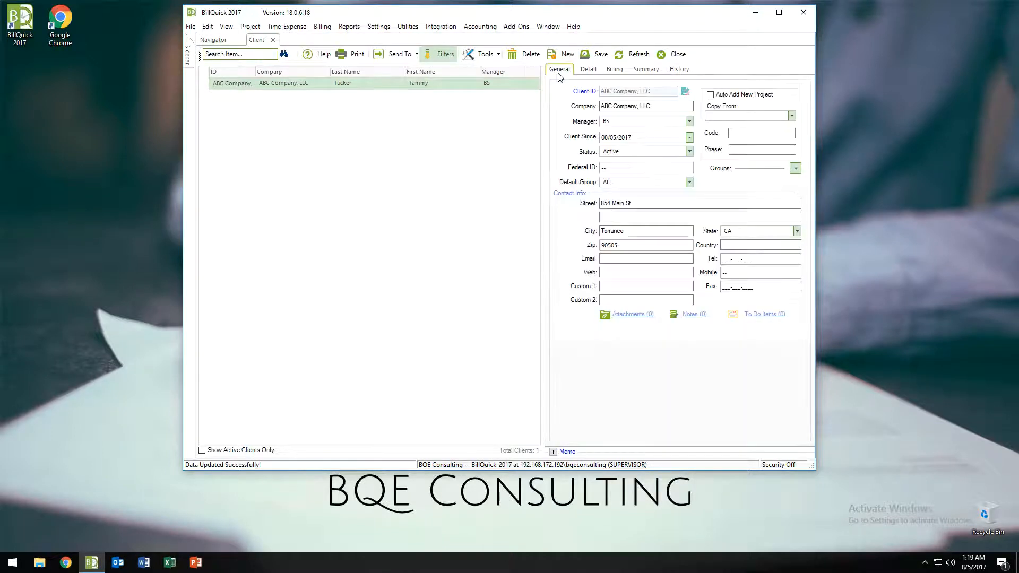
{"action": "left_click", "coordinate": [593, 55]}
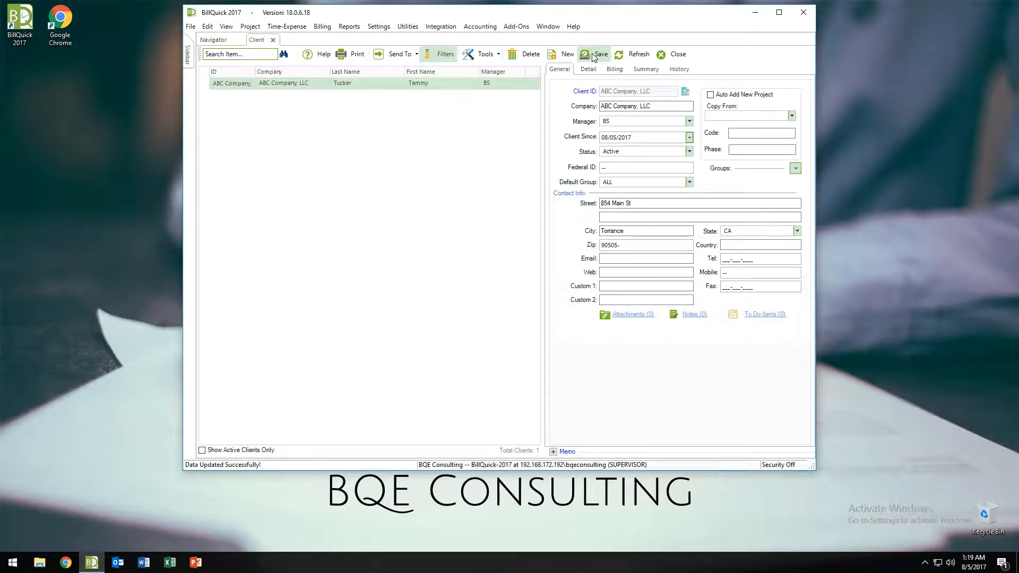